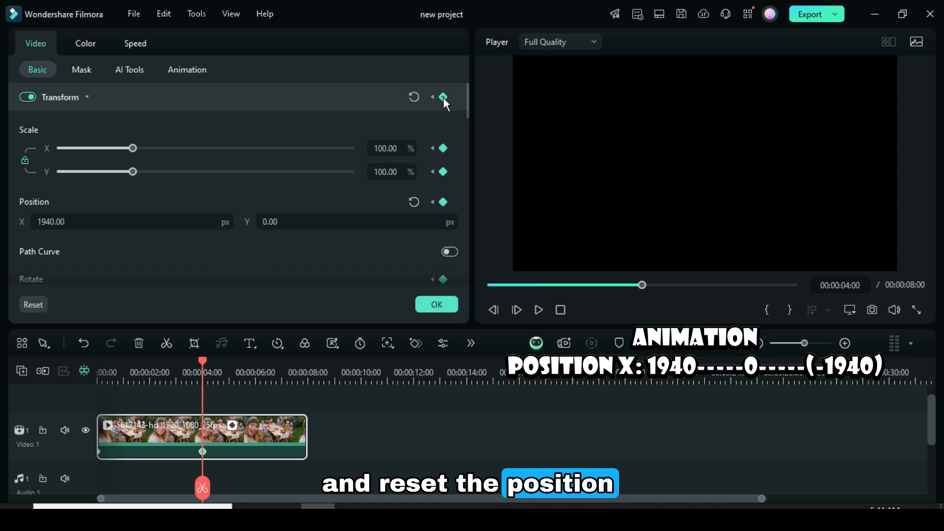
- Reset the clip's position to 0 at 4 seconds and set its position X to -1940 px at the clip's end
{"action": "left_click", "coordinate": [413, 202]}
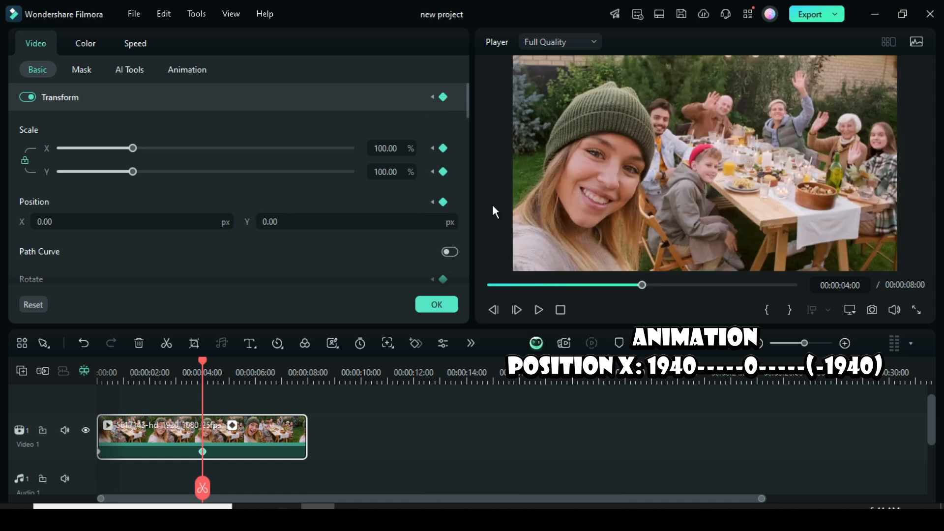
{"action": "left_click_drag", "start_coordinate": [215, 360], "coordinate": [308, 364]}
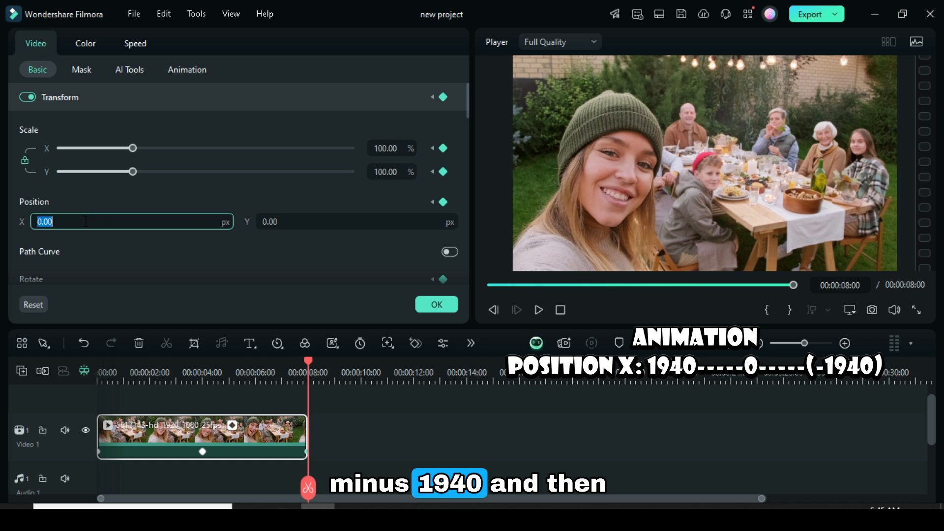
{"action": "type", "text": "194"}
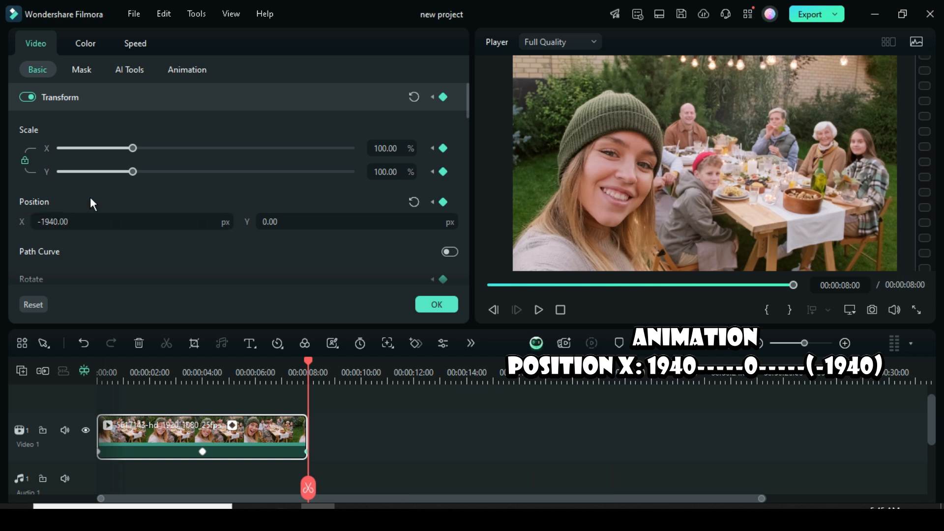
- Confirm the clip's transform settings and play the slide animation from the beginning
{"action": "left_click", "coordinate": [489, 285]}
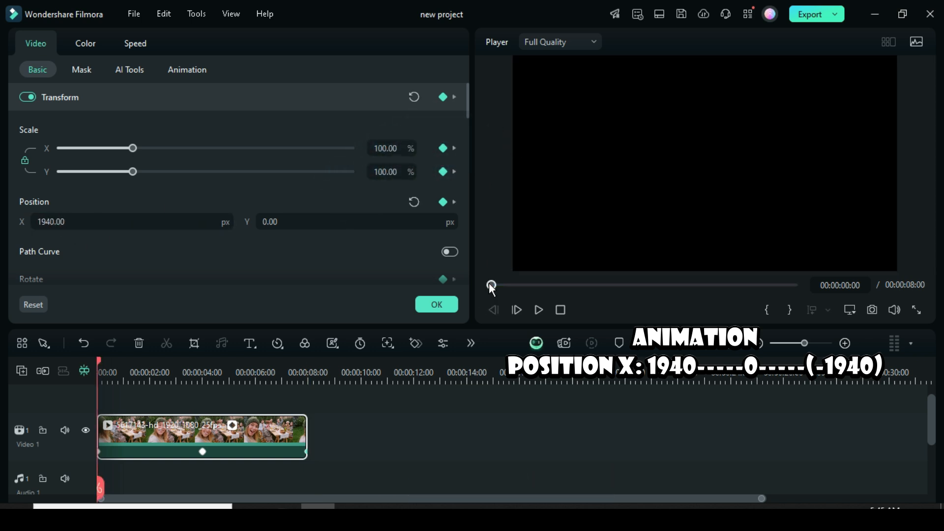
{"action": "left_click", "coordinate": [443, 305]}
{"action": "left_click", "coordinate": [539, 309]}
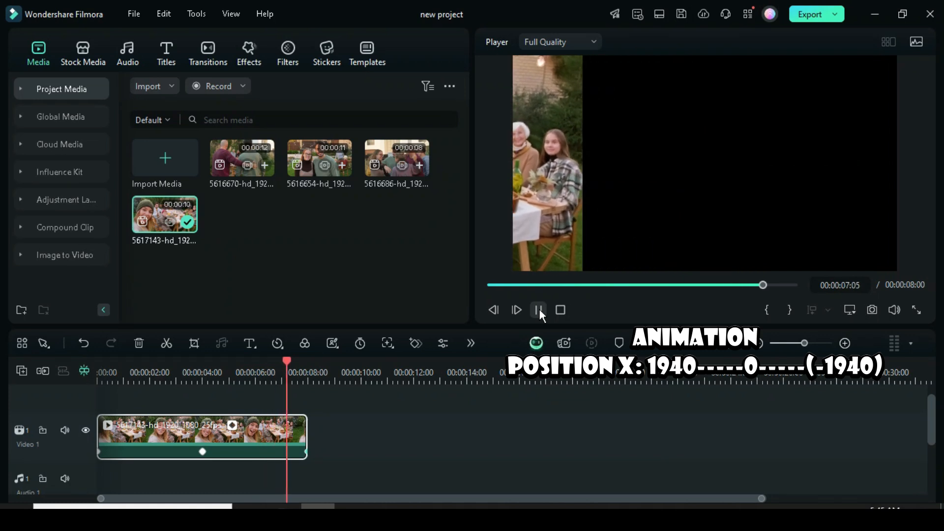
- Go to the clip's middle keyframe at 4 seconds and copy the clip
{"action": "left_click", "coordinate": [203, 452]}
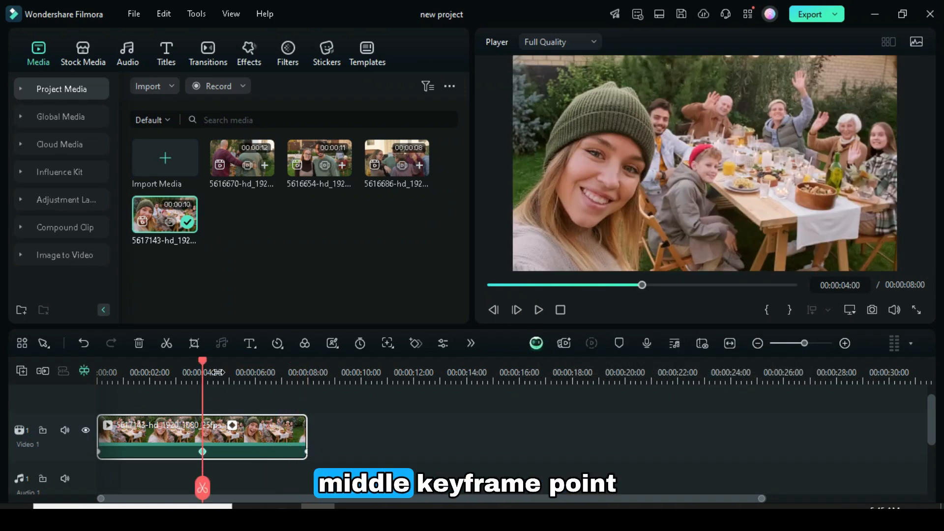
{"action": "left_click_drag", "start_coordinate": [219, 373], "coordinate": [249, 372]}
{"action": "left_click_drag", "start_coordinate": [273, 498], "coordinate": [243, 496]}
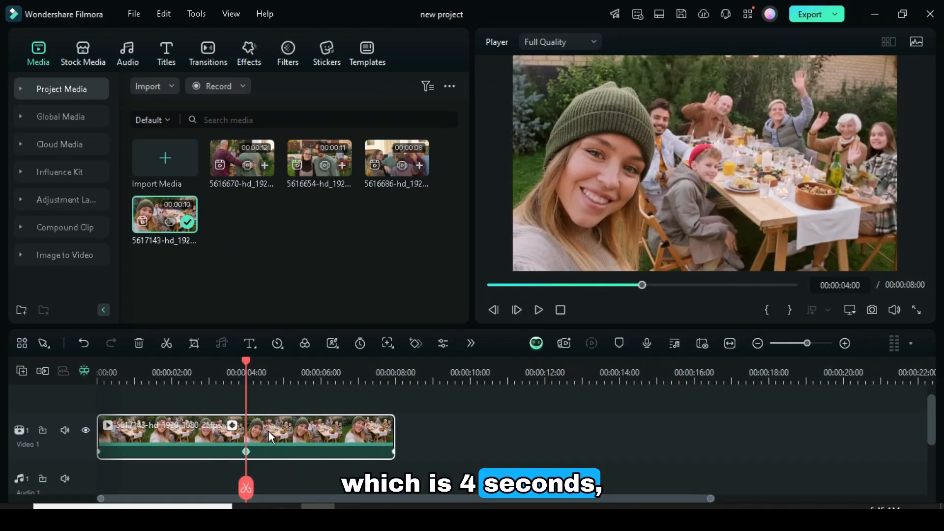
{"action": "right_click", "coordinate": [281, 430]}
{"action": "left_click", "coordinate": [309, 35]}
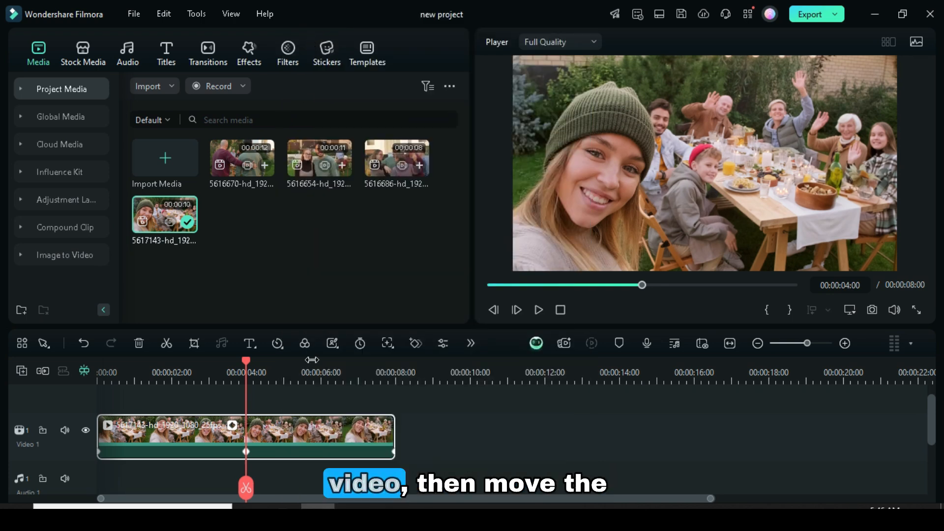
- Add a second video track and paste the copied clip onto it at 00:00:04:01
{"action": "key", "text": "Right"}
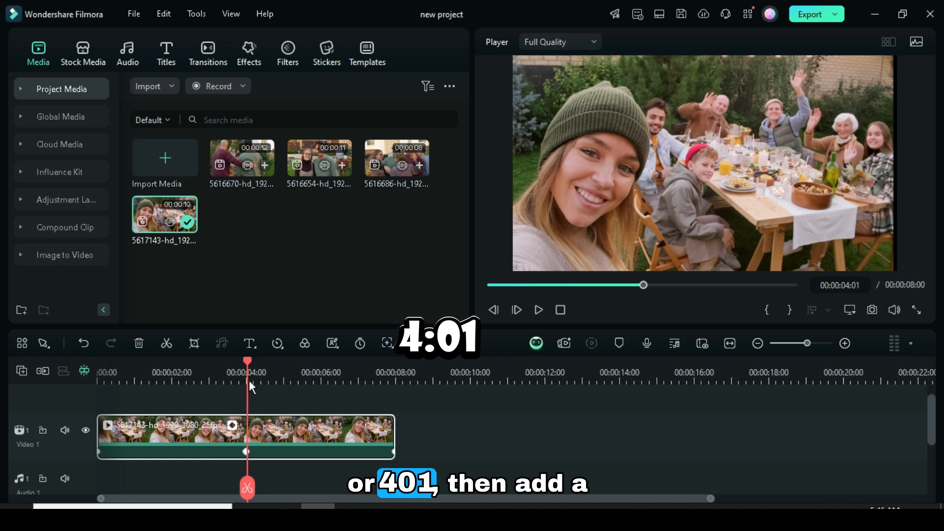
{"action": "left_click", "coordinate": [22, 370]}
{"action": "left_click", "coordinate": [59, 377]}
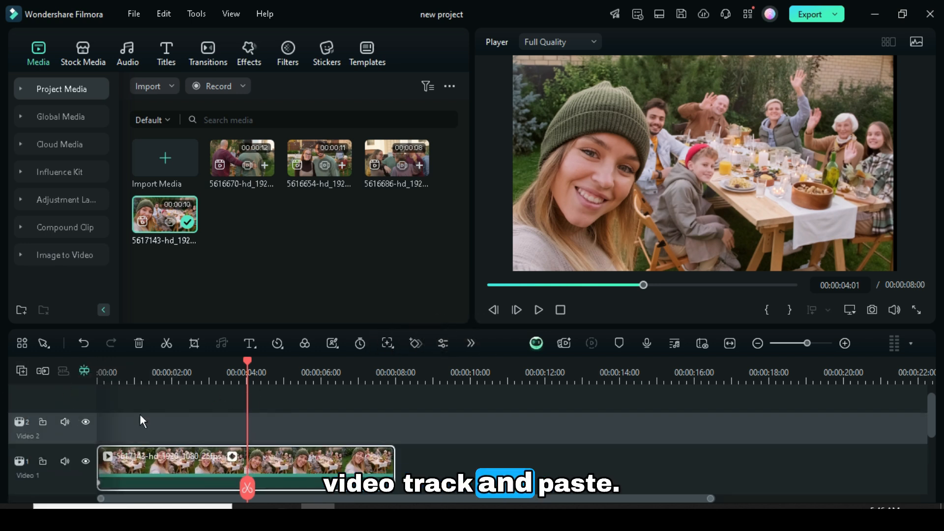
{"action": "right_click", "coordinate": [258, 422]}
{"action": "left_click", "coordinate": [295, 46]}
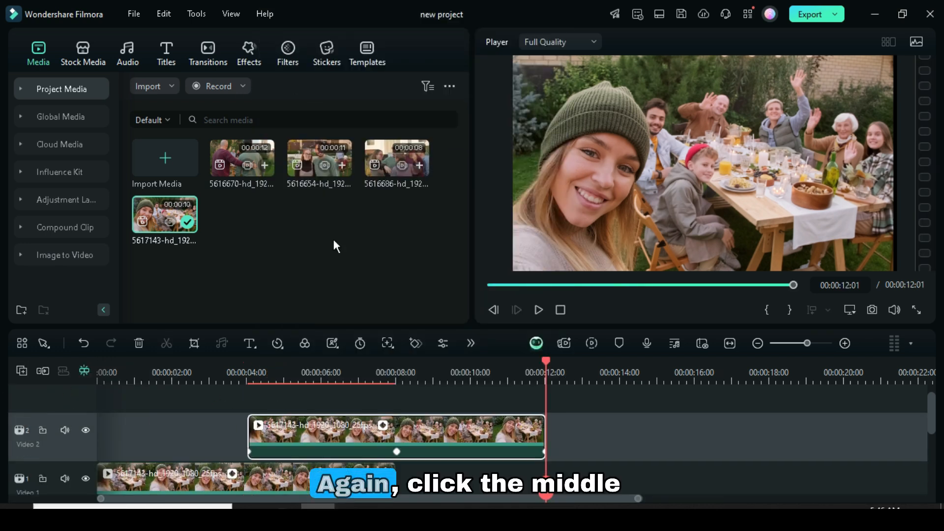
- Add a third video track and paste the clip at 00:00:08:02, one frame past the second clip's middle keyframe
{"action": "left_click", "coordinate": [396, 437]}
{"action": "scroll", "coordinate": [417, 422], "scroll_direction": "up", "scroll_amount": 1}
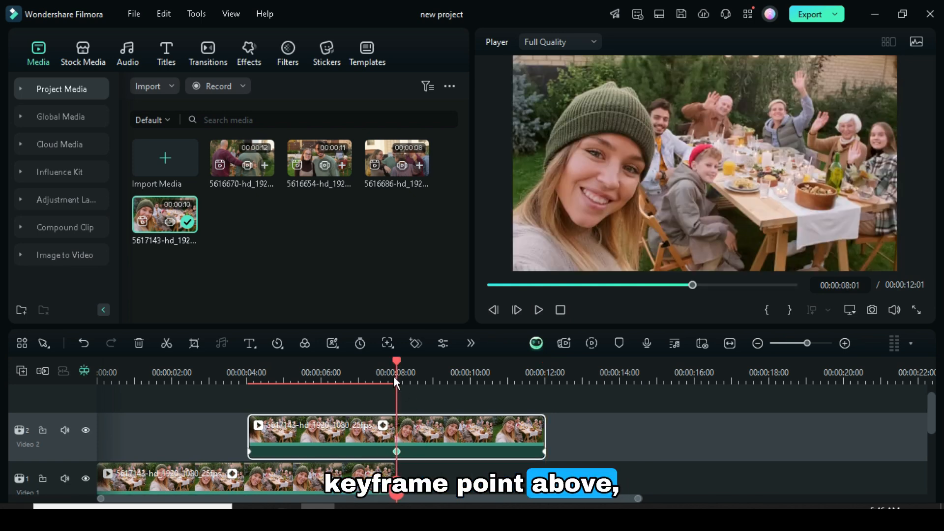
{"action": "left_click_drag", "start_coordinate": [396, 362], "coordinate": [399, 362]}
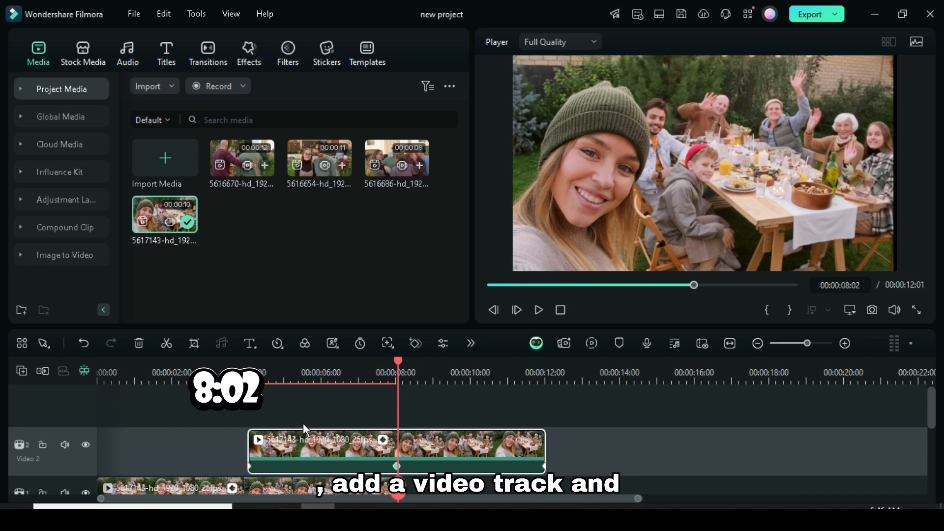
{"action": "left_click", "coordinate": [22, 370]}
{"action": "left_click", "coordinate": [41, 378]}
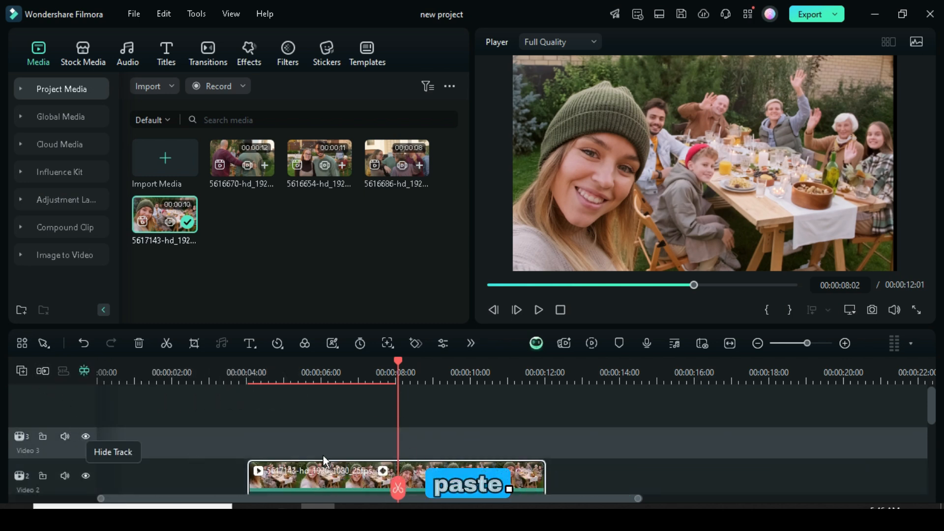
{"action": "right_click", "coordinate": [417, 439]}
{"action": "left_click", "coordinate": [446, 49]}
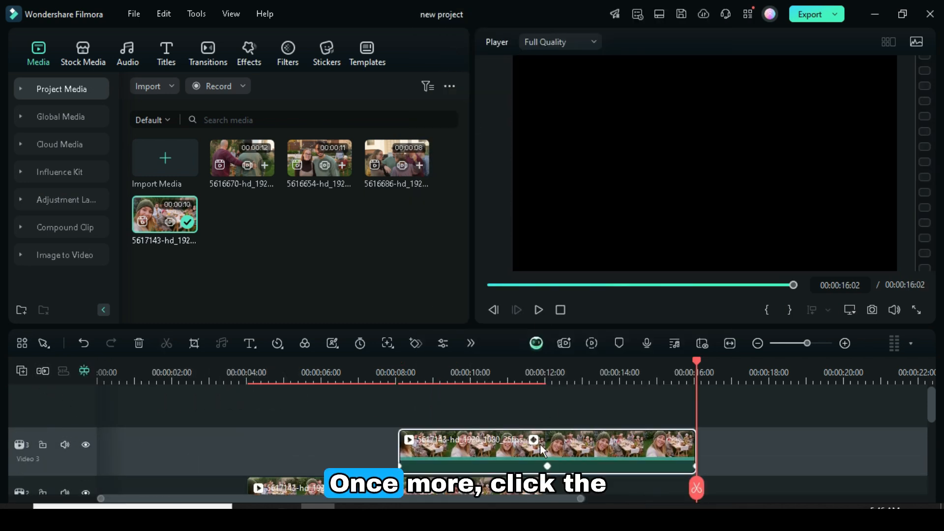
- Add a fourth video track and paste the clip at 00:00:12:03, one frame past the third clip's middle keyframe
{"action": "left_click", "coordinate": [548, 451]}
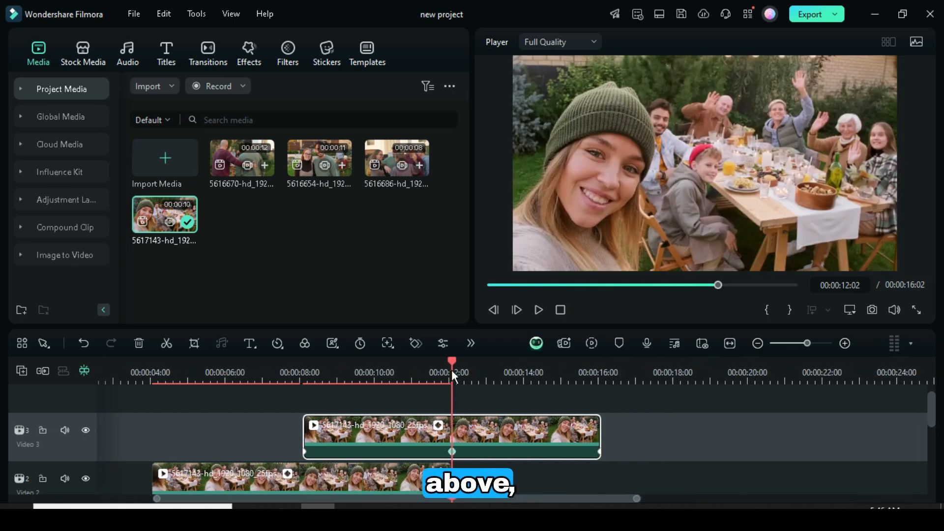
{"action": "left_click_drag", "start_coordinate": [453, 359], "coordinate": [456, 361]}
{"action": "scroll", "coordinate": [197, 418], "scroll_direction": "up", "scroll_amount": 1}
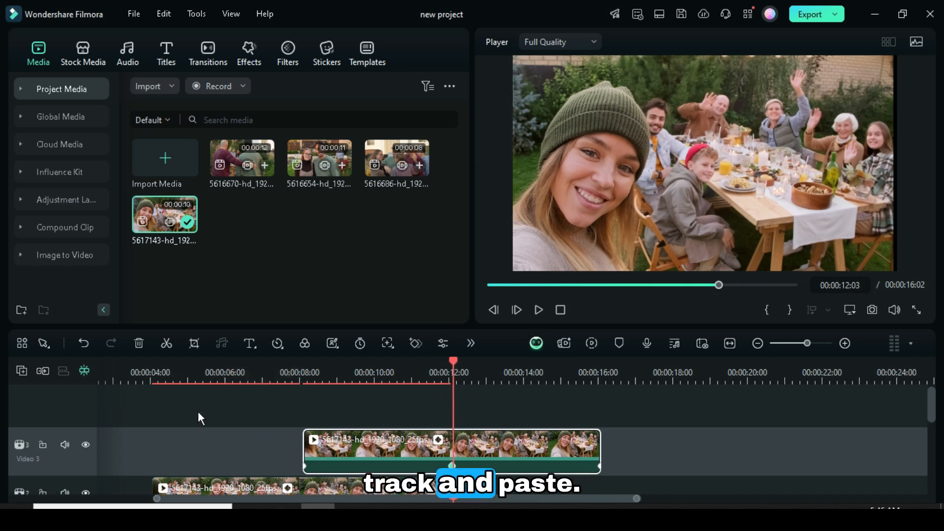
{"action": "left_click", "coordinate": [22, 371]}
{"action": "left_click", "coordinate": [43, 380]}
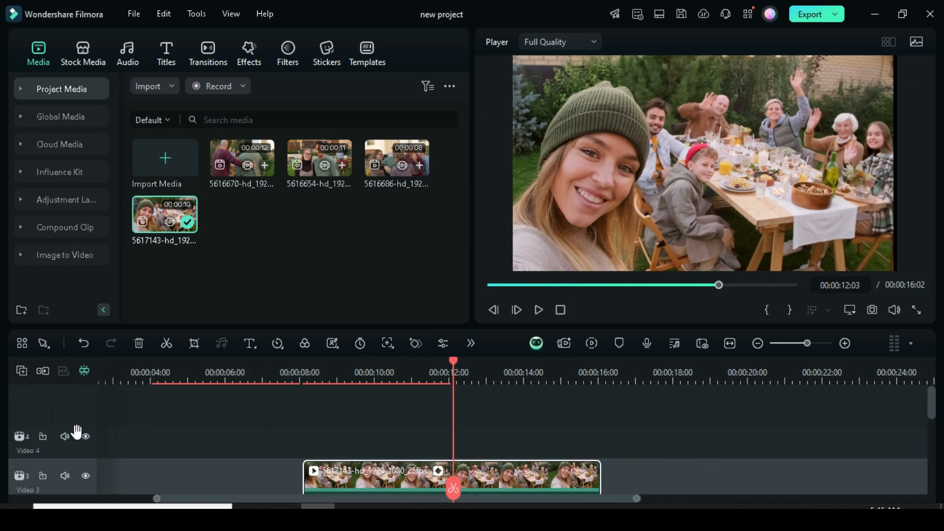
{"action": "right_click", "coordinate": [464, 438]}
{"action": "left_click", "coordinate": [499, 46]}
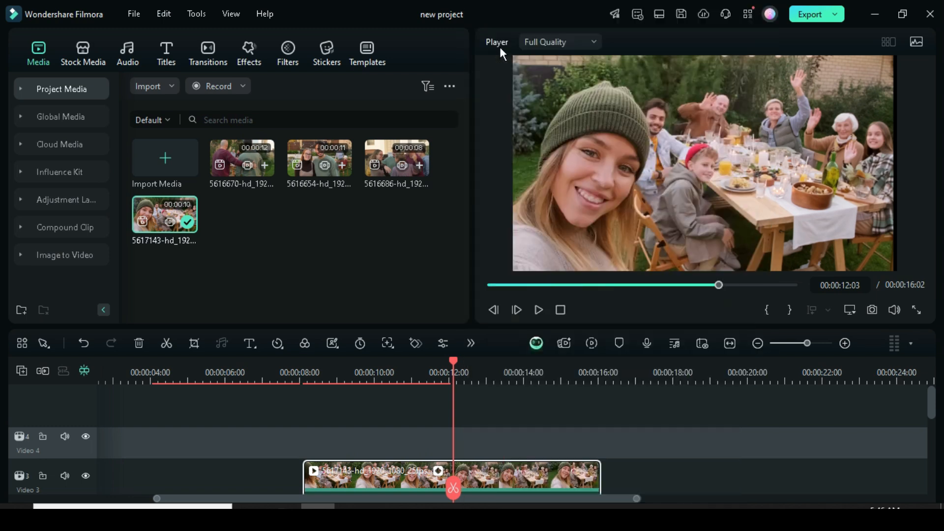
- Replace the clip on the Video 2 track with the 5616654-hd video from the project media
{"action": "left_click_drag", "start_coordinate": [609, 372], "coordinate": [496, 372]}
{"action": "scroll", "coordinate": [295, 435], "scroll_direction": "down", "scroll_amount": 10}
{"action": "scroll", "coordinate": [276, 465], "scroll_direction": "up", "scroll_amount": 8}
{"action": "scroll", "coordinate": [297, 424], "scroll_direction": "down", "scroll_amount": 3}
{"action": "scroll", "coordinate": [266, 433], "scroll_direction": "down", "scroll_amount": 2}
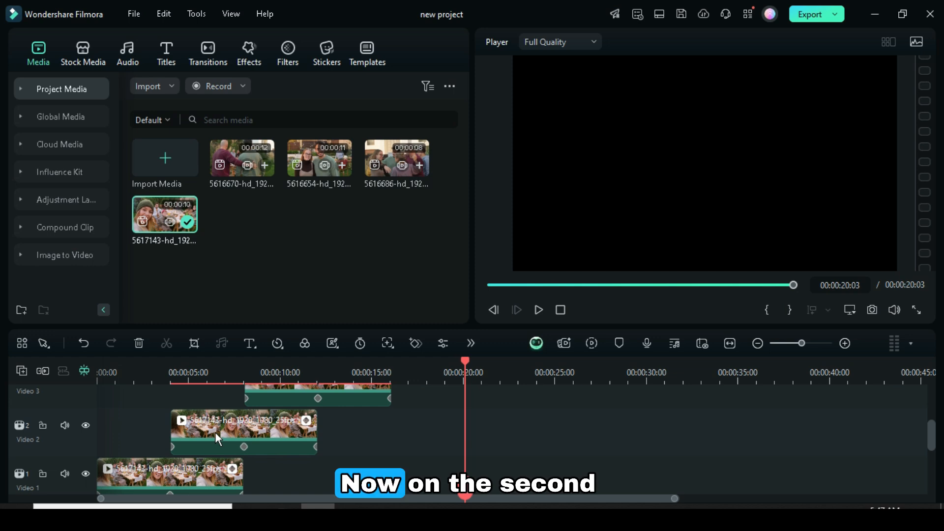
{"action": "left_click", "coordinate": [215, 432]}
{"action": "left_click", "coordinate": [430, 304]}
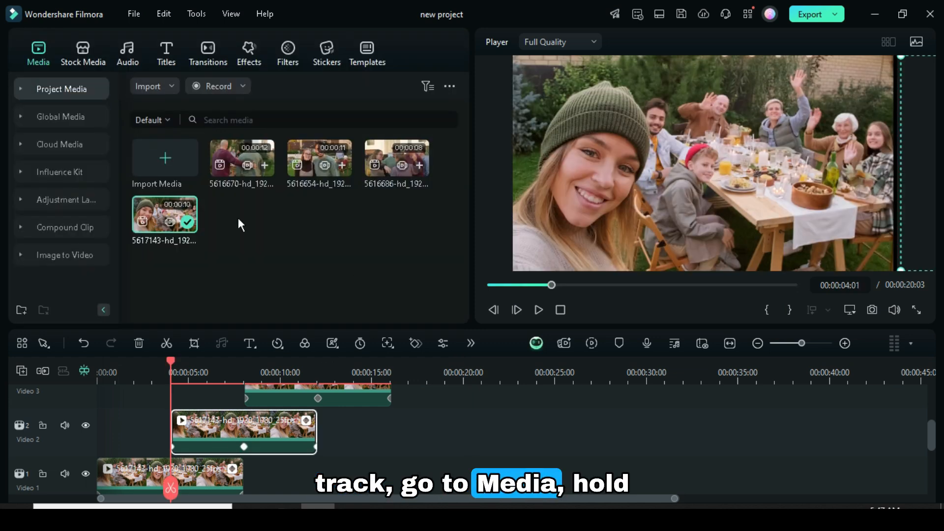
{"action": "left_click_drag", "start_coordinate": [309, 162], "coordinate": [273, 427]}
{"action": "scroll", "coordinate": [273, 428], "scroll_direction": "up", "scroll_amount": 1}
{"action": "scroll", "coordinate": [283, 433], "scroll_direction": "up", "scroll_amount": 1}
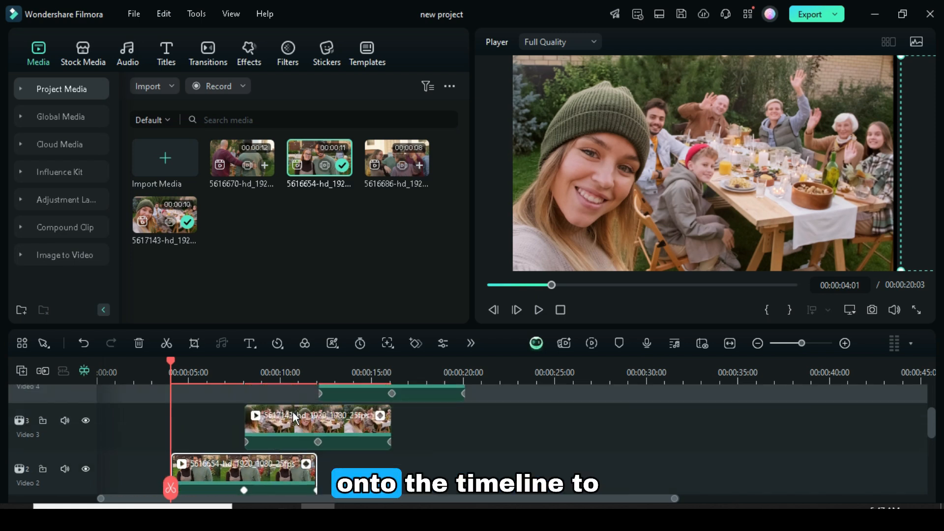
- Replace the Video 3 clip with the 5616686-hd video and the Video 4 clip with the 5616670-hd video
{"action": "left_click_drag", "start_coordinate": [381, 165], "coordinate": [329, 419]}
{"action": "scroll", "coordinate": [349, 432], "scroll_direction": "up", "scroll_amount": 1}
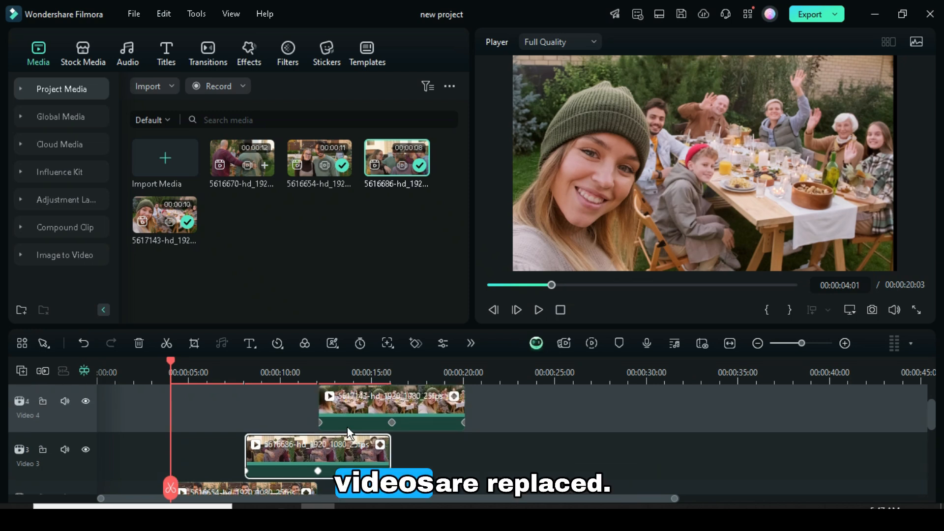
{"action": "scroll", "coordinate": [348, 433], "scroll_direction": "up", "scroll_amount": 1}
{"action": "left_click", "coordinate": [365, 416]}
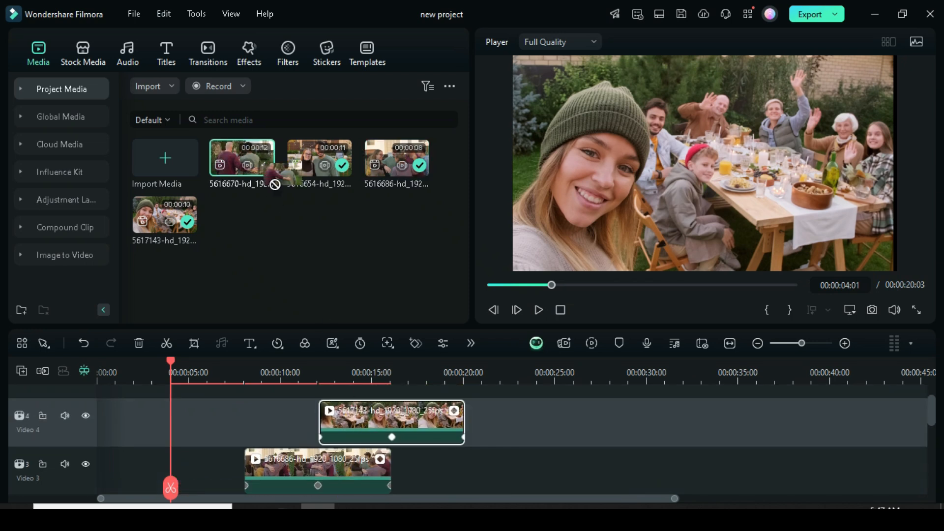
- Play the whole four-track sequence from the beginning to check the sliding animation
{"action": "left_click", "coordinate": [487, 285]}
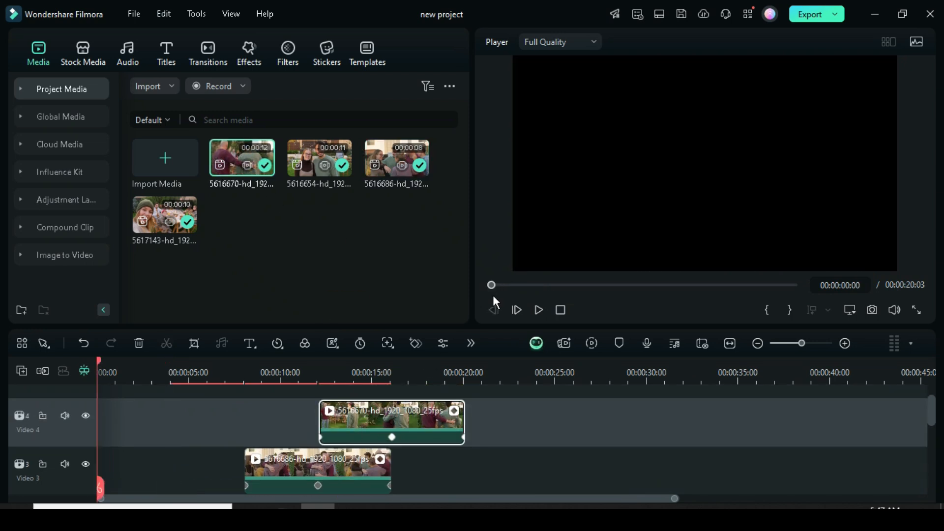
{"action": "scroll", "coordinate": [492, 400], "scroll_direction": "down", "scroll_amount": 2}
{"action": "scroll", "coordinate": [490, 400], "scroll_direction": "down", "scroll_amount": 3}
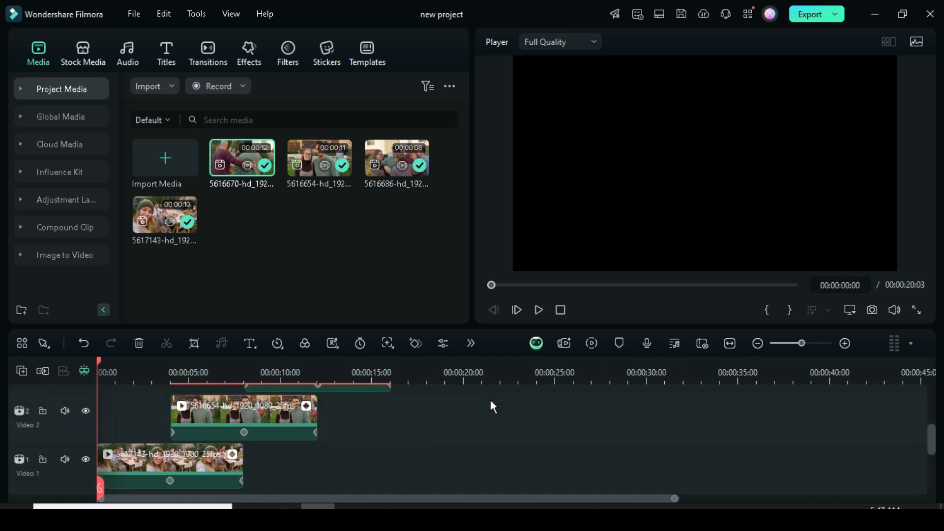
{"action": "left_click", "coordinate": [537, 309]}
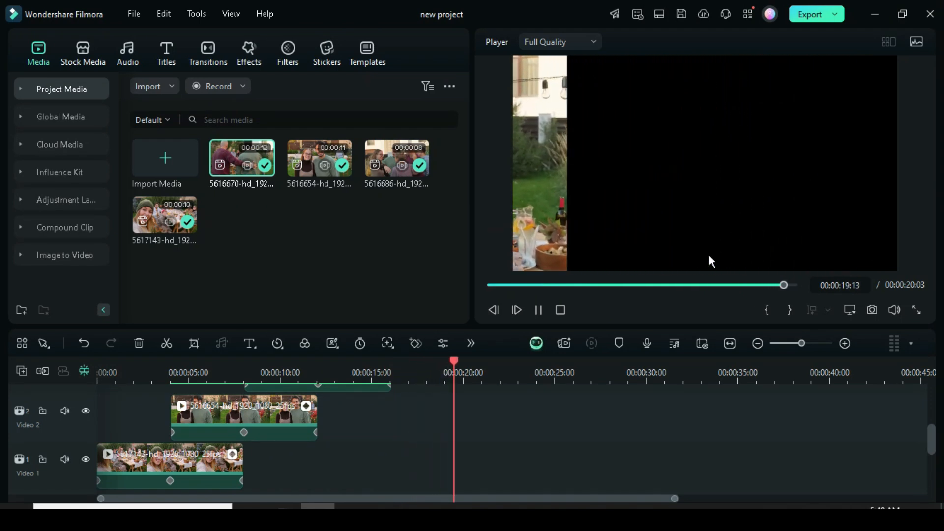
- Select the clips on all four video tracks and combine them into one compound clip
{"action": "left_click", "coordinate": [490, 285]}
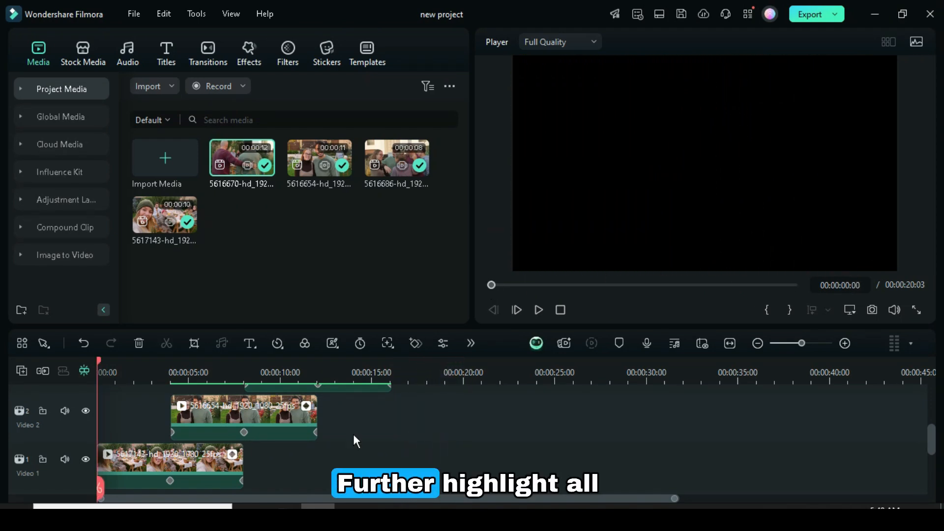
{"action": "scroll", "coordinate": [380, 449], "scroll_direction": "up", "scroll_amount": 2}
{"action": "left_click", "coordinate": [449, 428]}
{"action": "left_click_drag", "start_coordinate": [433, 436], "coordinate": [238, 454]}
{"action": "right_click", "coordinate": [276, 417]}
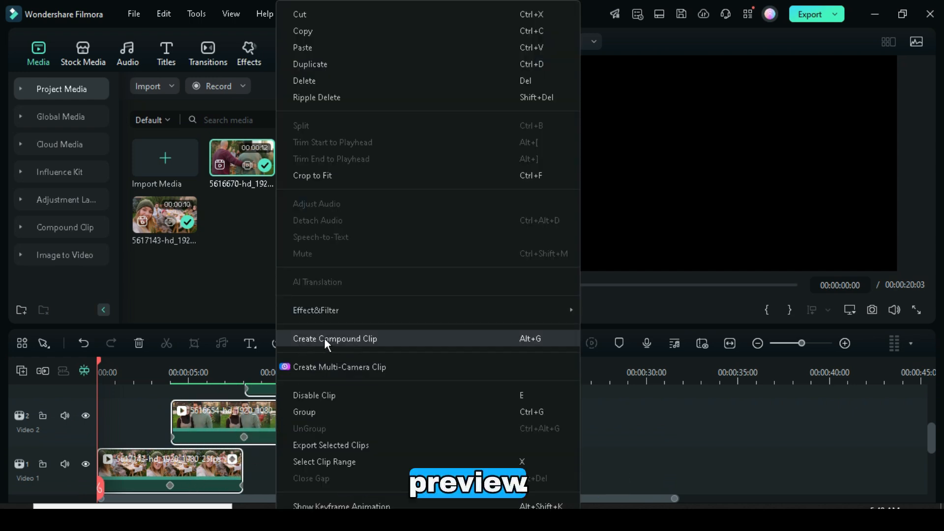
{"action": "left_click", "coordinate": [323, 337]}
{"action": "left_click", "coordinate": [542, 272]}
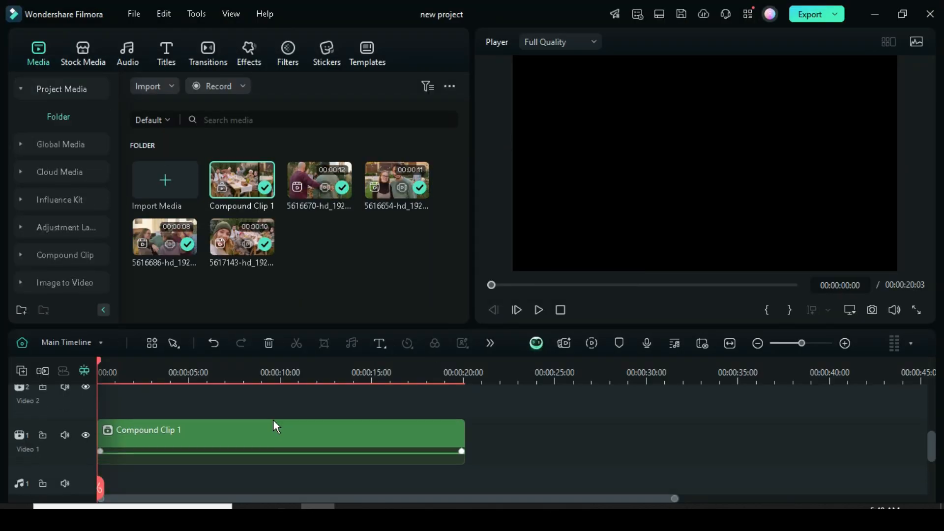
- Render the timeline preview and play the start of the compound clip
{"action": "left_click", "coordinate": [591, 343]}
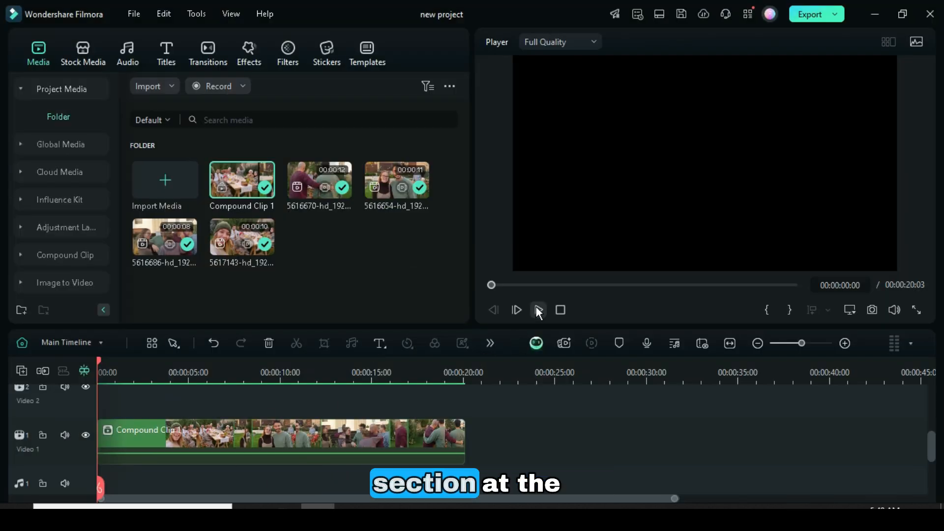
{"action": "left_click", "coordinate": [539, 310]}
{"action": "left_click", "coordinate": [538, 310]}
- Split the compound clip at 00:00:04:00 and delete the part before the cut
{"action": "left_click_drag", "start_coordinate": [147, 354], "coordinate": [170, 367]}
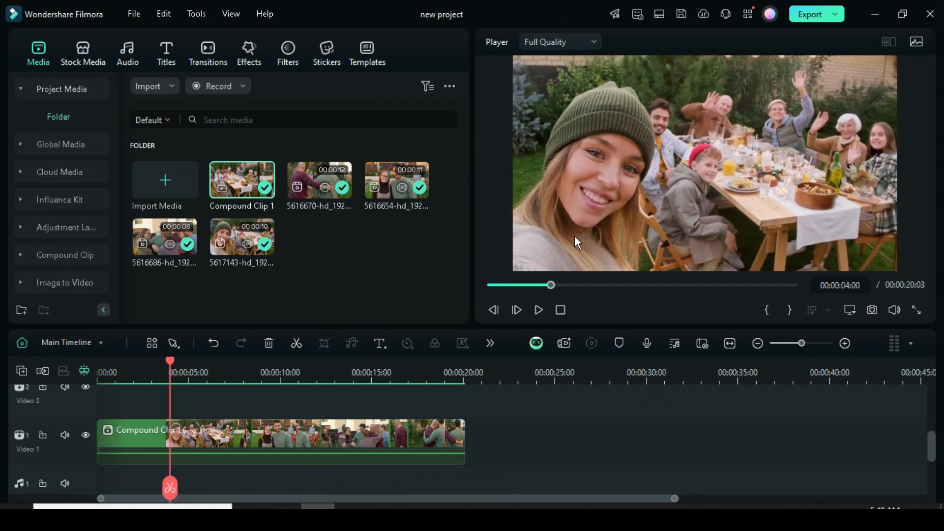
{"action": "left_click", "coordinate": [295, 344]}
{"action": "left_click", "coordinate": [149, 436]}
{"action": "left_click", "coordinate": [267, 348]}
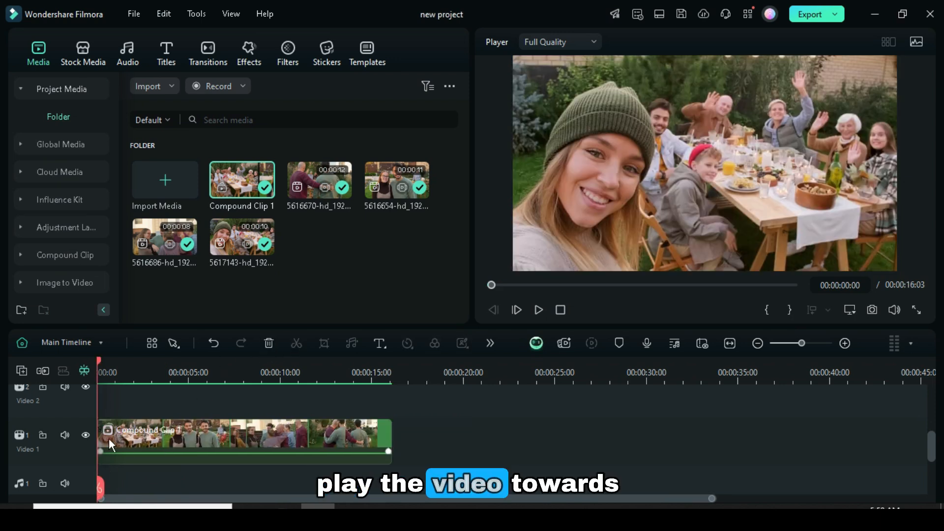
- Split the compound clip at 00:00:12:04 and delete the part after the cut
{"action": "left_click", "coordinate": [539, 309]}
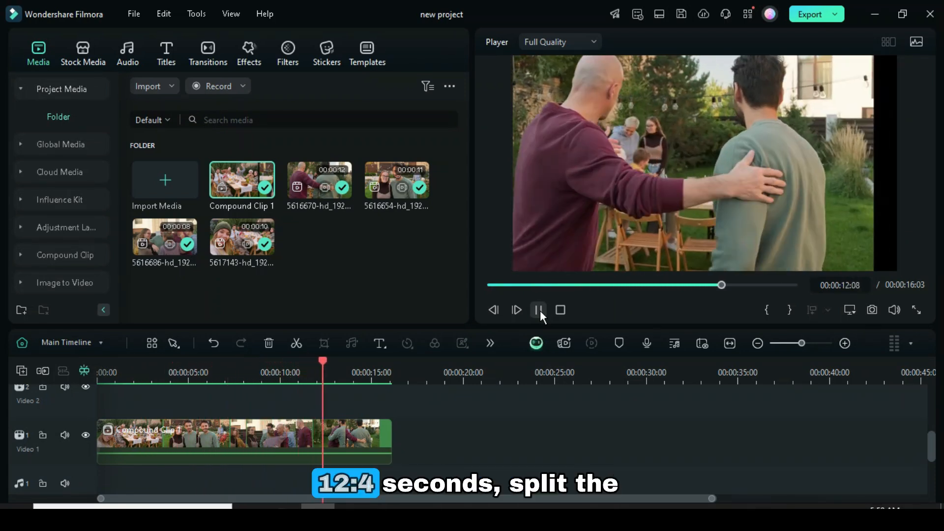
{"action": "left_click", "coordinate": [539, 309]}
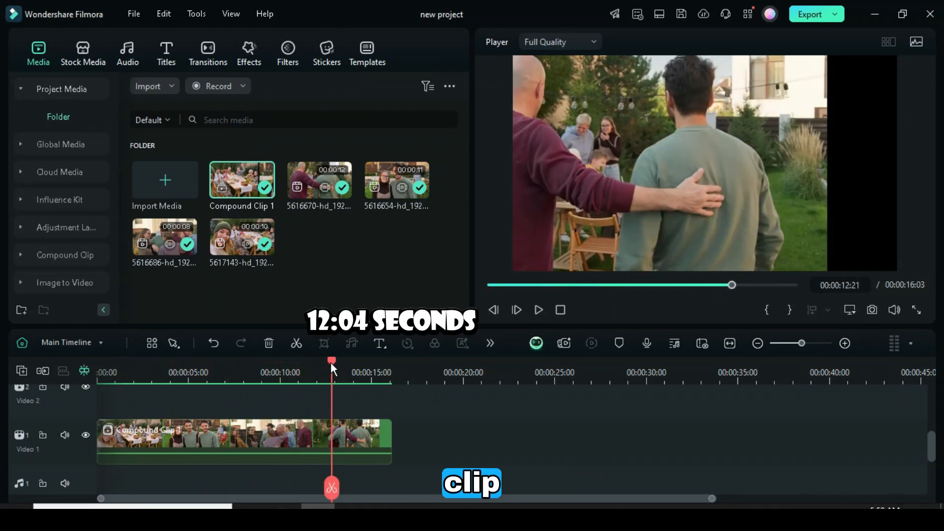
{"action": "left_click_drag", "start_coordinate": [330, 362], "coordinate": [320, 359]}
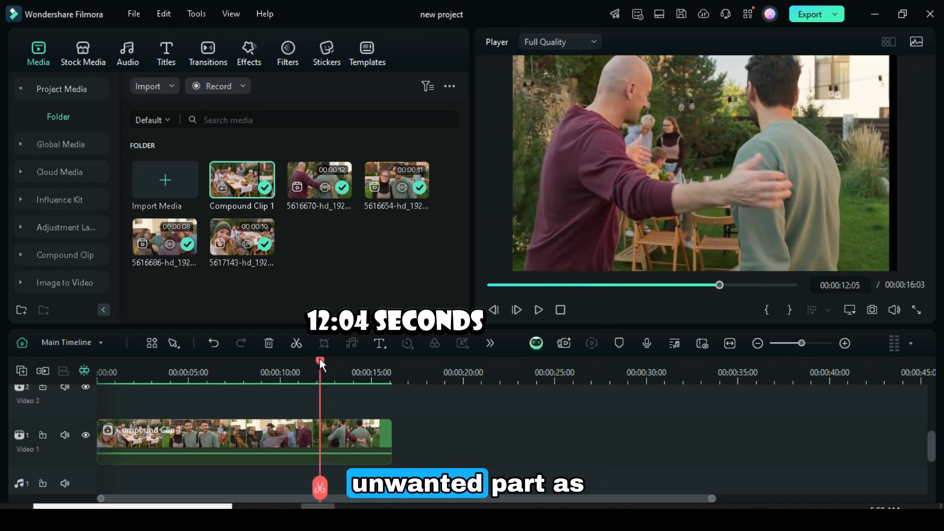
{"action": "left_click", "coordinate": [333, 438]}
{"action": "left_click", "coordinate": [293, 341]}
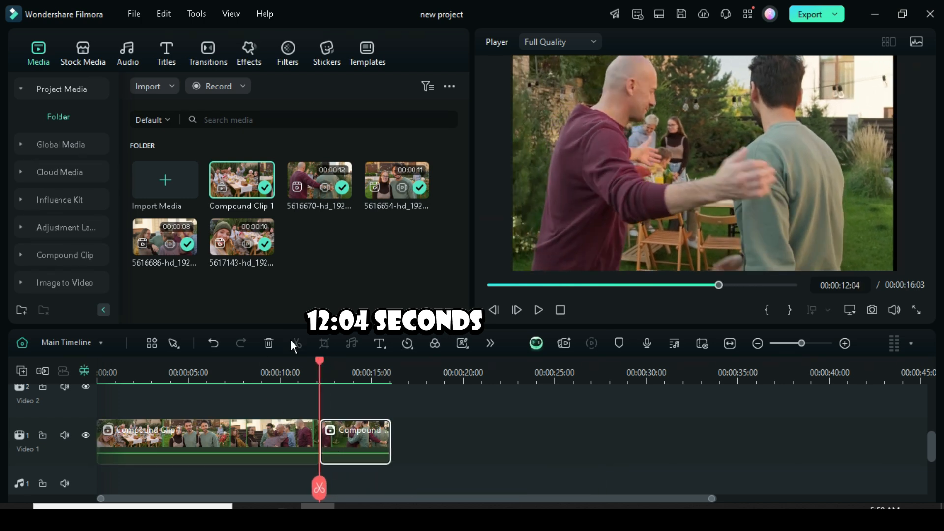
{"action": "left_click", "coordinate": [269, 340]}
- Play the trimmed compound clip to check it, and return the playhead to the start
{"action": "key", "text": "space"}
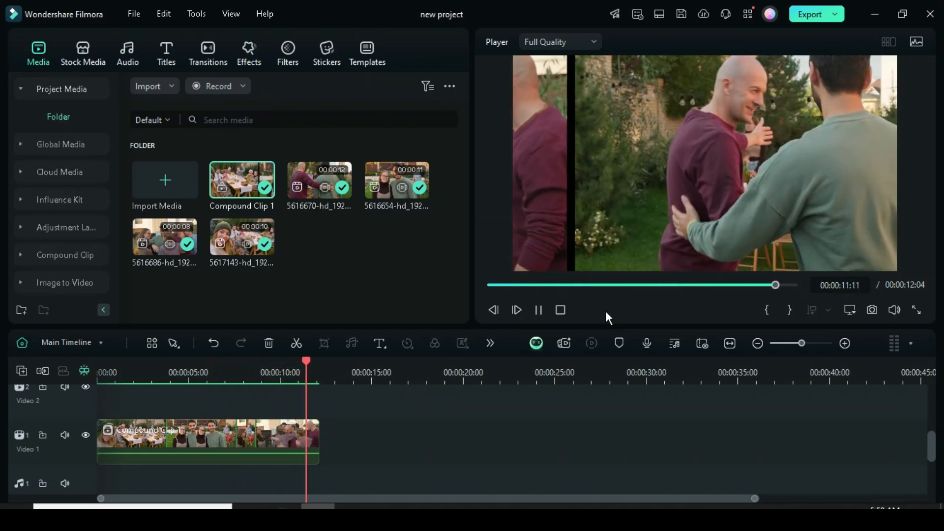
{"action": "left_click", "coordinate": [490, 286]}
- Place the Black stock background on Video 2 above the compound clip and extend it to the compound clip's full length
{"action": "scroll", "coordinate": [152, 432], "scroll_direction": "up", "scroll_amount": 2}
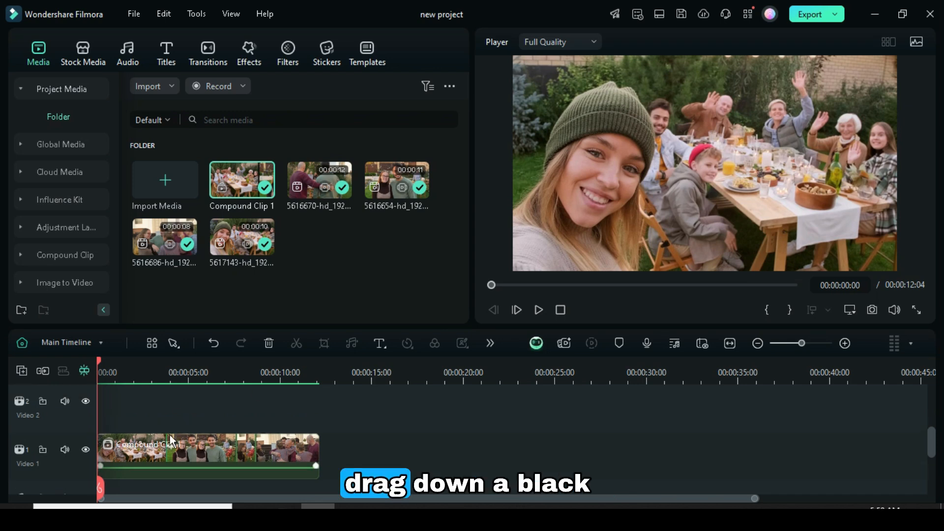
{"action": "left_click", "coordinate": [84, 59]}
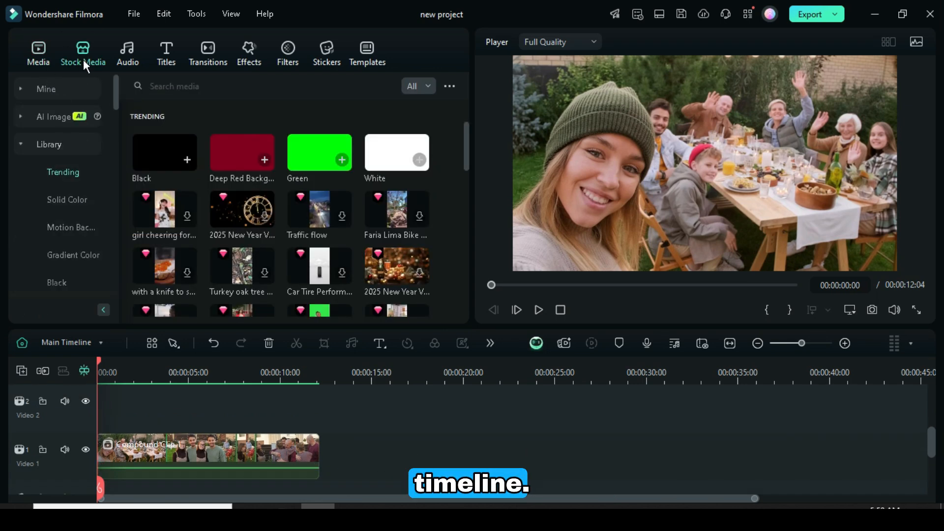
{"action": "left_click_drag", "start_coordinate": [162, 171], "coordinate": [109, 414]}
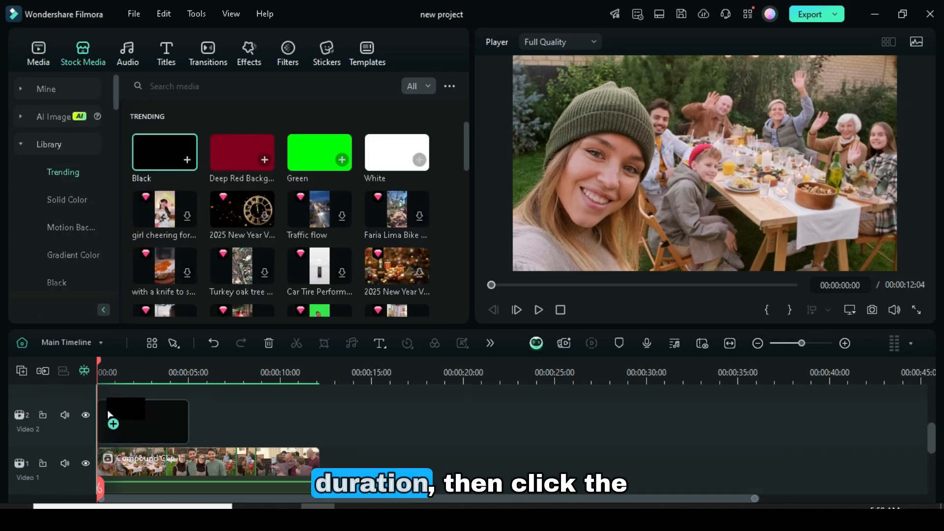
{"action": "left_click_drag", "start_coordinate": [187, 422], "coordinate": [311, 418]}
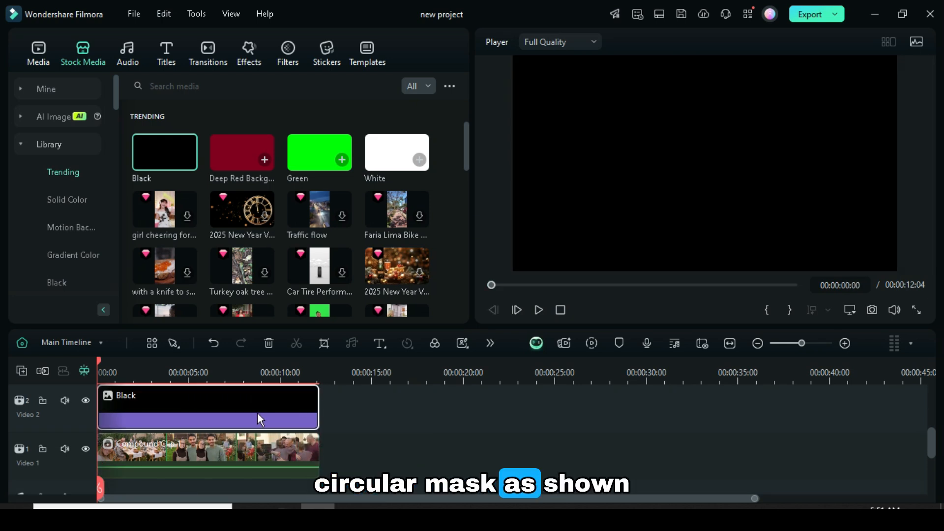
- Apply an ellipse mask to the Black clip on Video 2
{"action": "double_click", "coordinate": [192, 421]}
{"action": "left_click", "coordinate": [76, 70]}
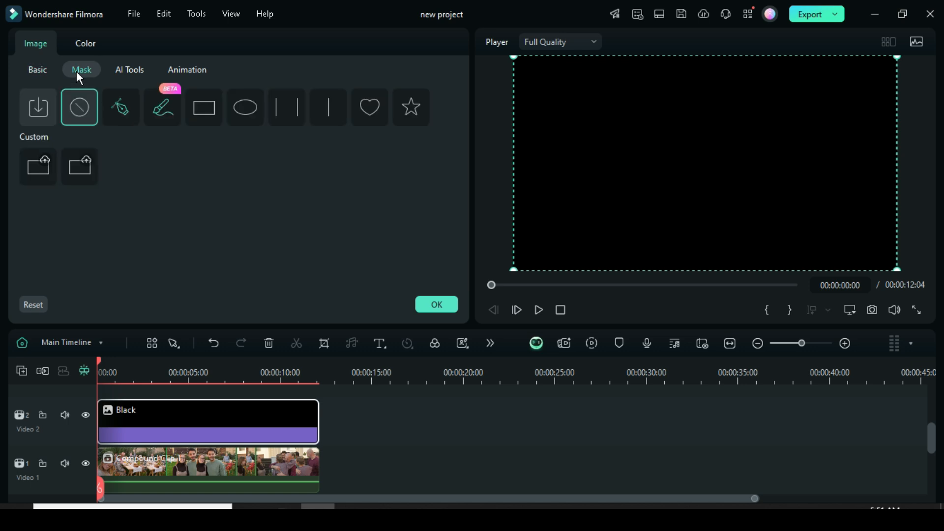
{"action": "left_click", "coordinate": [243, 107]}
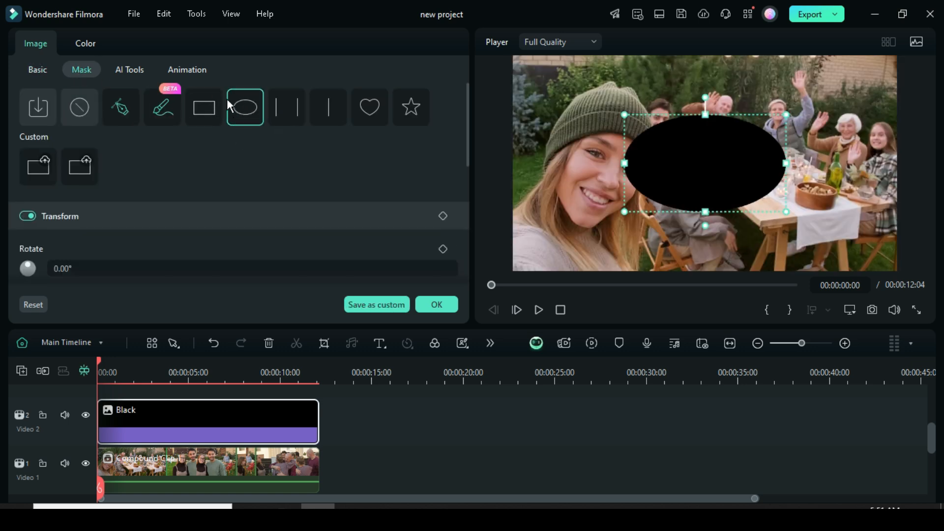
- Set the ellipse mask's scale to 60% and its width to 100%
{"action": "left_click_drag", "start_coordinate": [465, 98], "coordinate": [467, 152]}
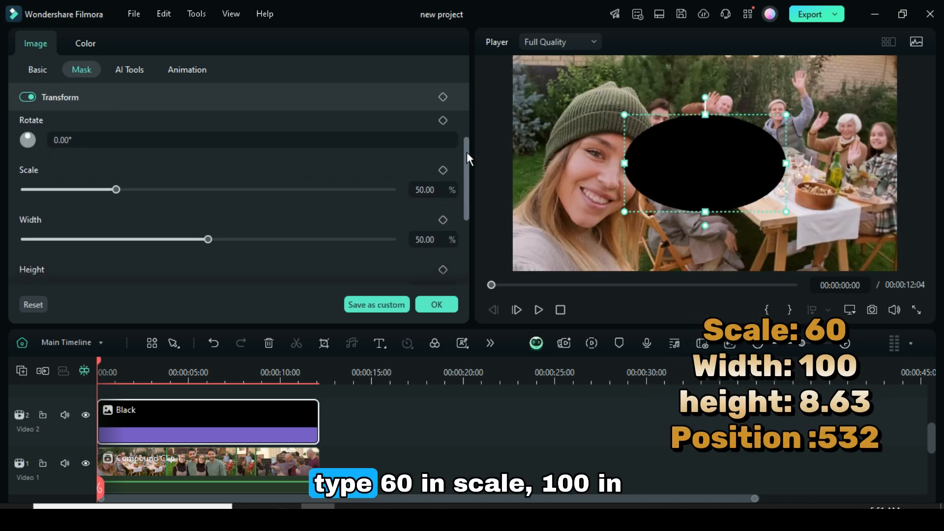
{"action": "double_click", "coordinate": [425, 191]}
{"action": "type", "text": "60"}
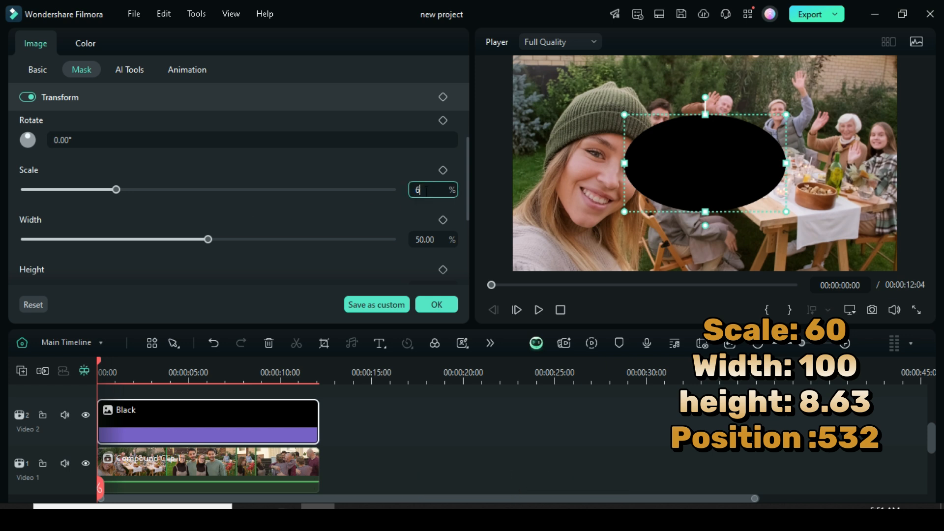
{"action": "key", "text": "Return"}
{"action": "left_click", "coordinate": [432, 240]}
{"action": "type", "text": "100"}
{"action": "key", "text": "Return"}
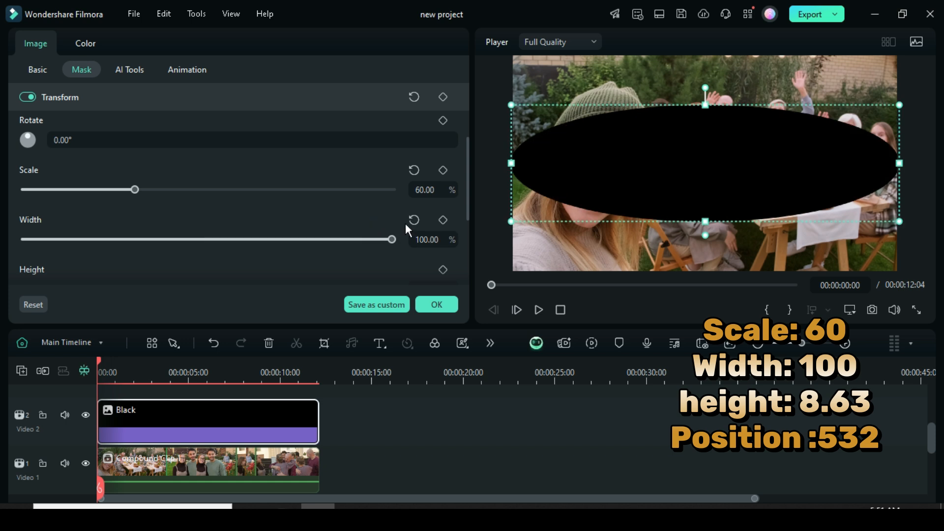
- Set the ellipse mask's height to 8.63% and its Y position to 532 px, and accept the mask settings
{"action": "scroll", "coordinate": [466, 171], "scroll_direction": "down", "scroll_amount": 2}
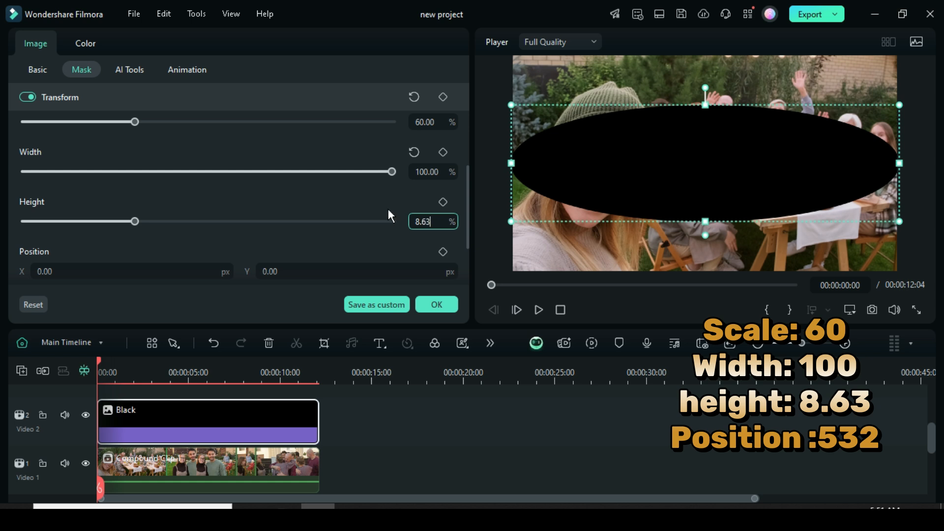
{"action": "key", "text": "Return"}
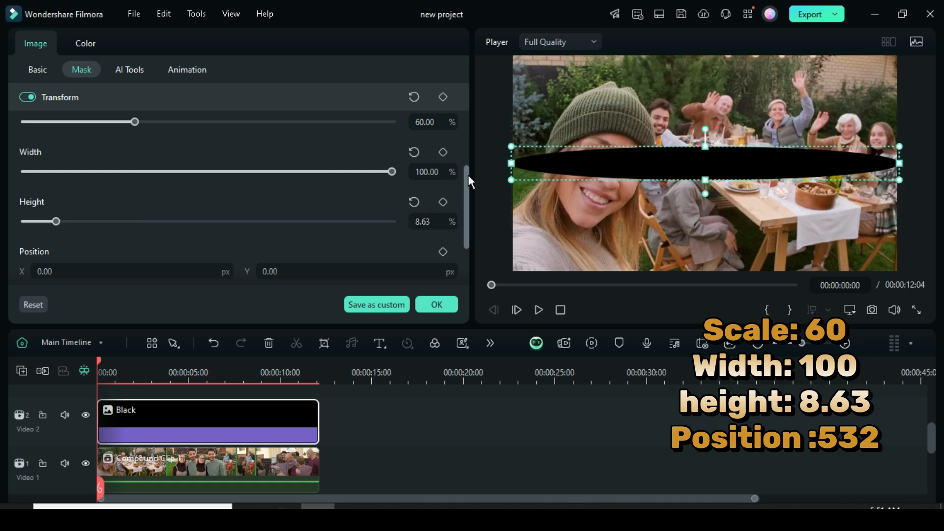
{"action": "scroll", "coordinate": [468, 176], "scroll_direction": "down", "scroll_amount": 2}
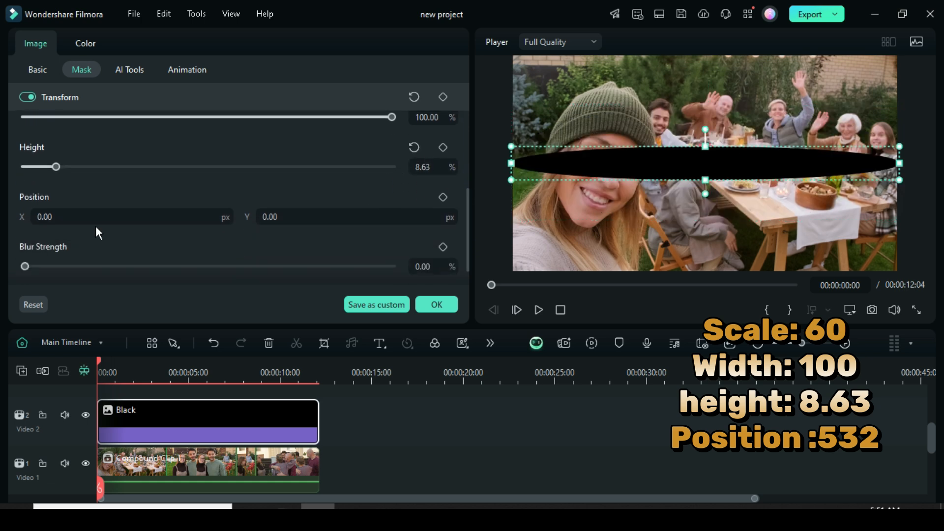
{"action": "left_click", "coordinate": [273, 217]}
{"action": "type", "text": "532"}
{"action": "key", "text": "Return"}
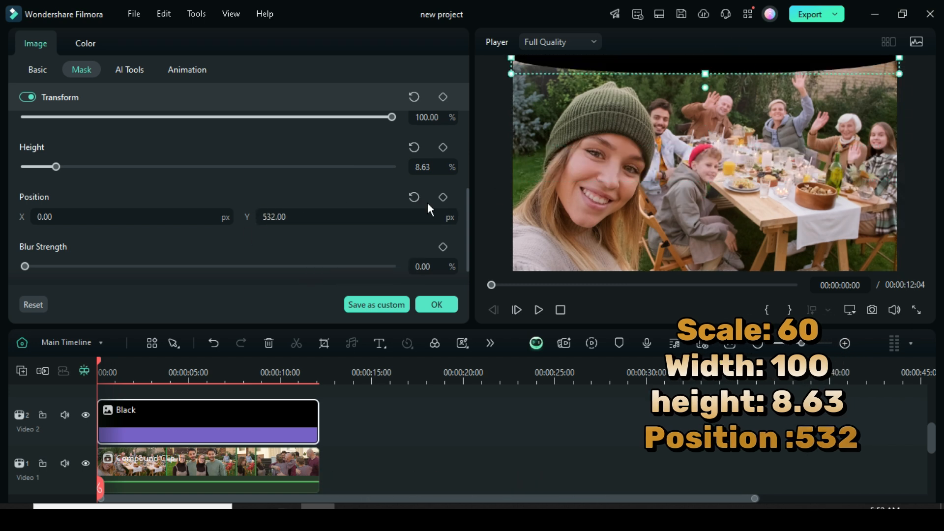
{"action": "left_click", "coordinate": [435, 304]}
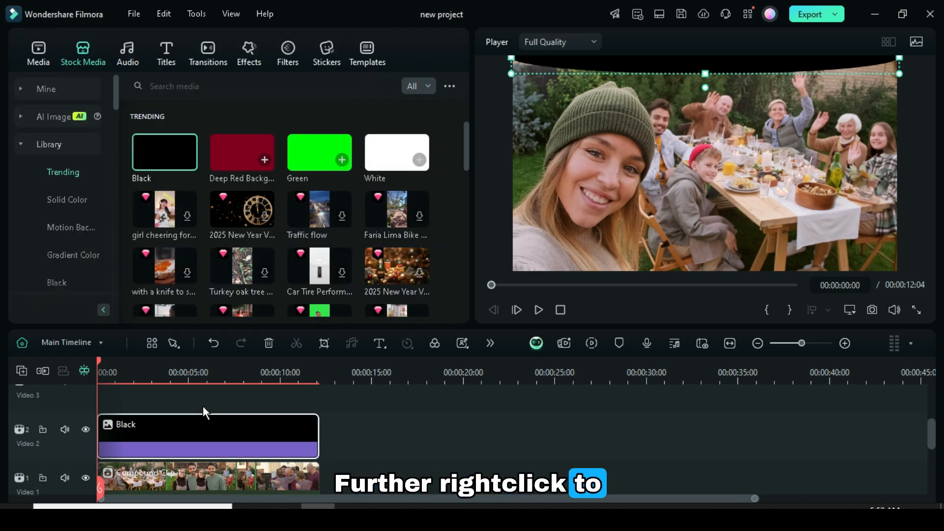
- Copy the masked Black clip and paste the duplicate on Video 3, starting at the beginning of the timeline
{"action": "right_click", "coordinate": [185, 438]}
{"action": "left_click", "coordinate": [220, 30]}
{"action": "left_click", "coordinate": [21, 370]}
{"action": "left_click", "coordinate": [72, 378]}
{"action": "right_click", "coordinate": [116, 416]}
{"action": "left_click", "coordinate": [146, 61]}
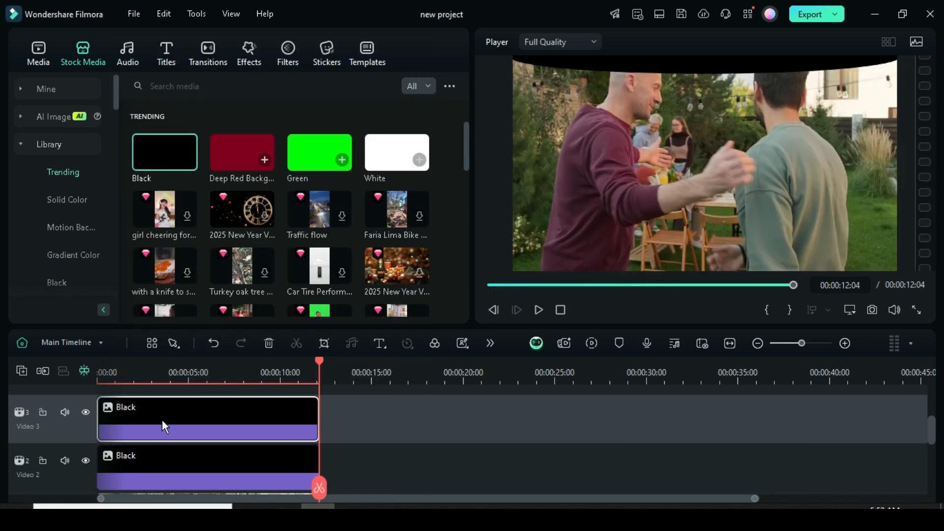
- Set the mask's Y position on the Video 3 Black clip to -532 px and accept the change
{"action": "left_click", "coordinate": [488, 285]}
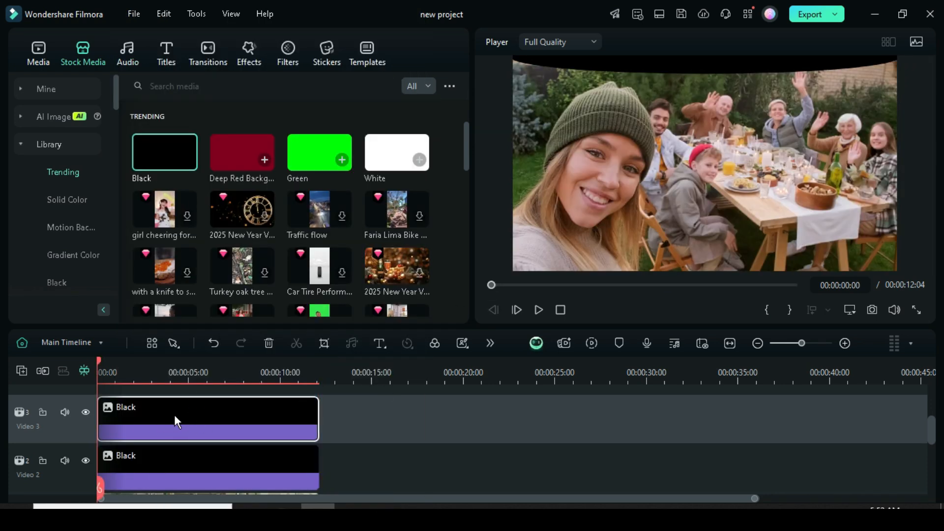
{"action": "left_click", "coordinate": [175, 415]}
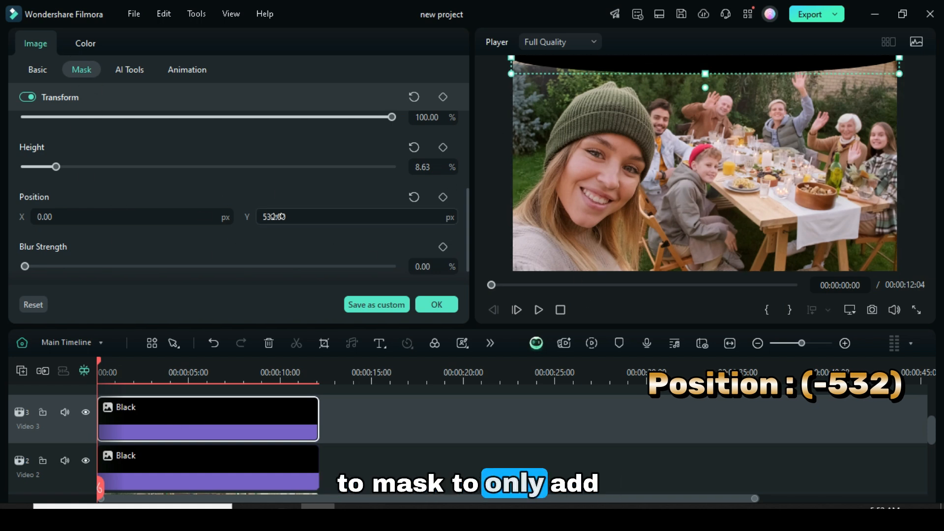
{"action": "key", "text": "Return"}
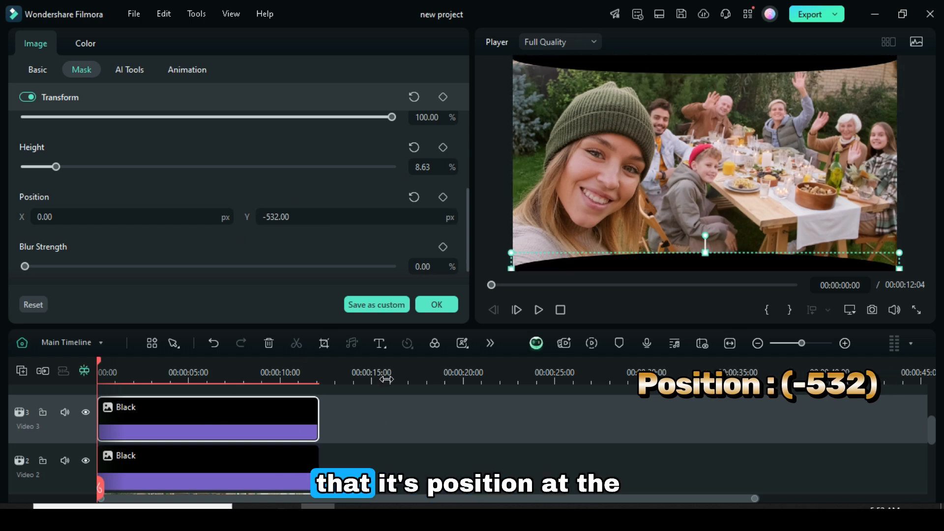
{"action": "left_click", "coordinate": [436, 304]}
- Render the timeline preview and play the sequence from the start to check the curved black borders
{"action": "left_click", "coordinate": [57, 90]}
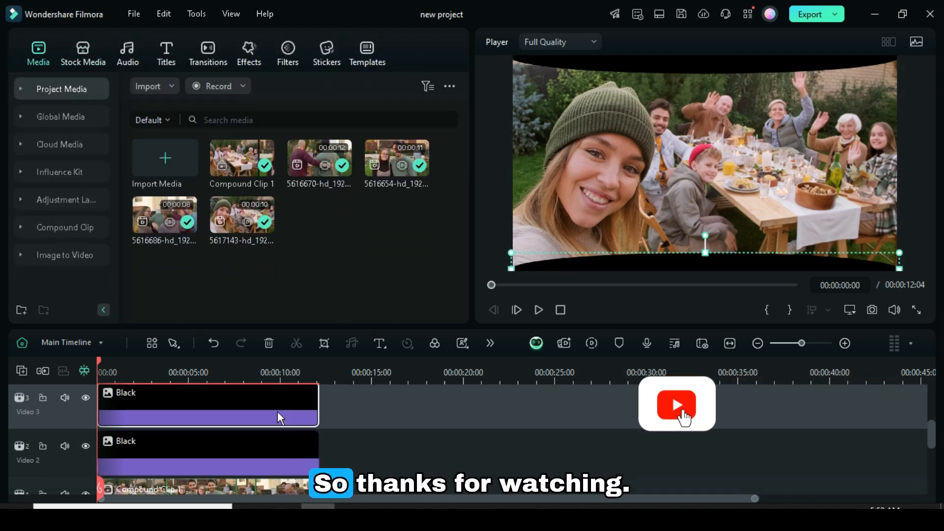
{"action": "scroll", "coordinate": [281, 416], "scroll_direction": "down", "scroll_amount": 1}
{"action": "left_click", "coordinate": [591, 343]}
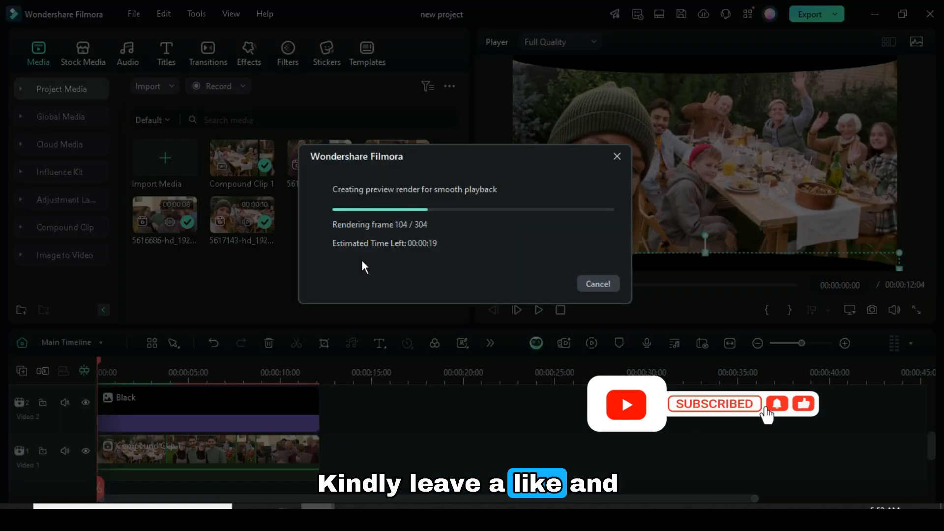
{"action": "scroll", "coordinate": [165, 427], "scroll_direction": "up", "scroll_amount": 1}
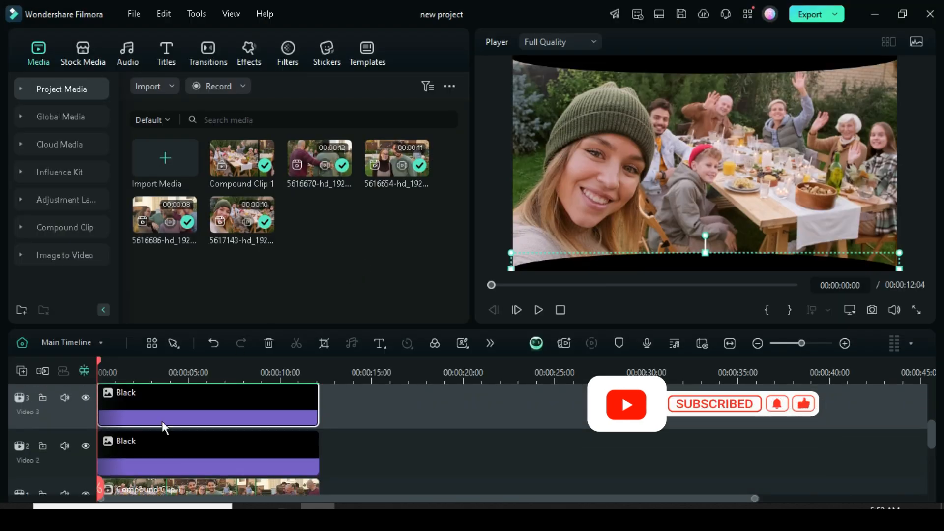
{"action": "scroll", "coordinate": [169, 428], "scroll_direction": "down", "scroll_amount": 1}
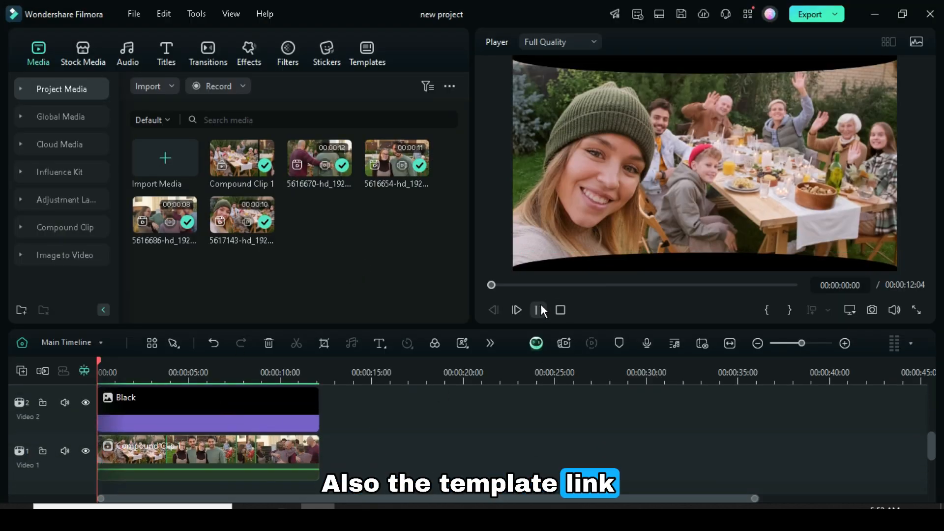
{"action": "left_click", "coordinate": [538, 310]}
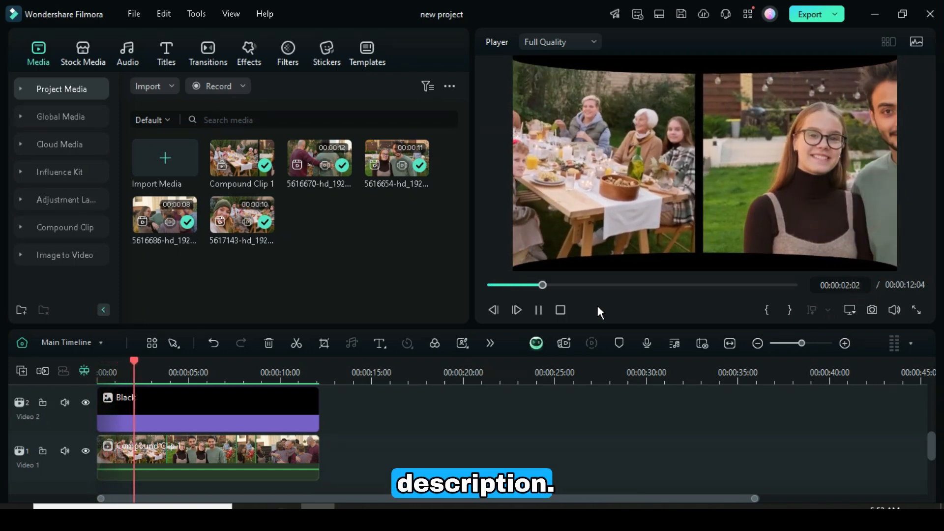